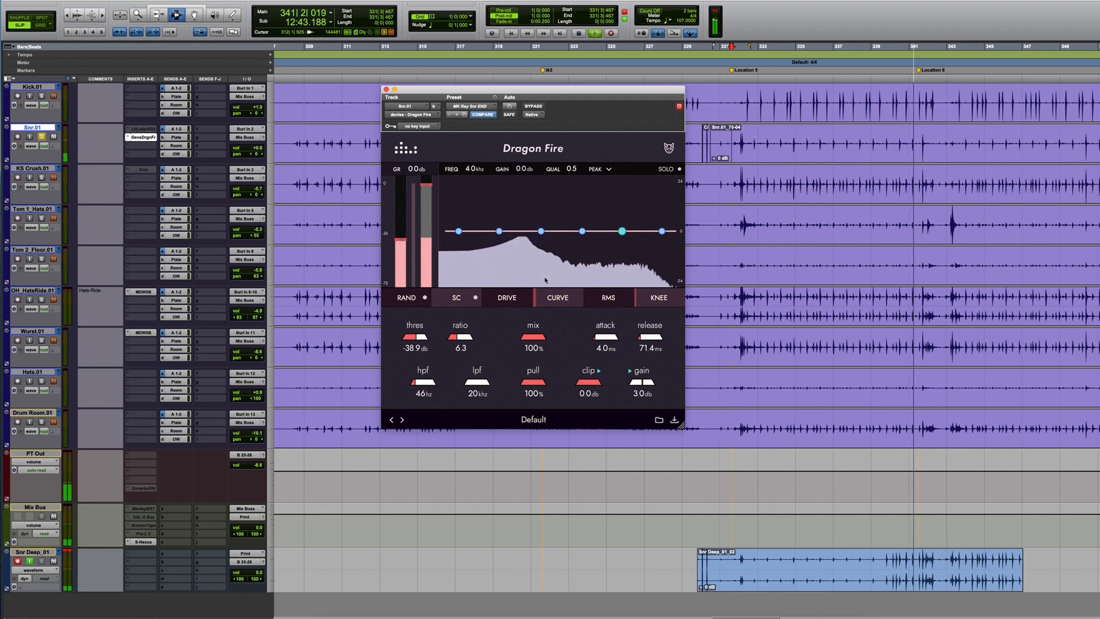
Step: Boost the snare's second EQ band by 18.2 dB at 167 Hz, soloing the band while adjusting it
left_click(499, 230)
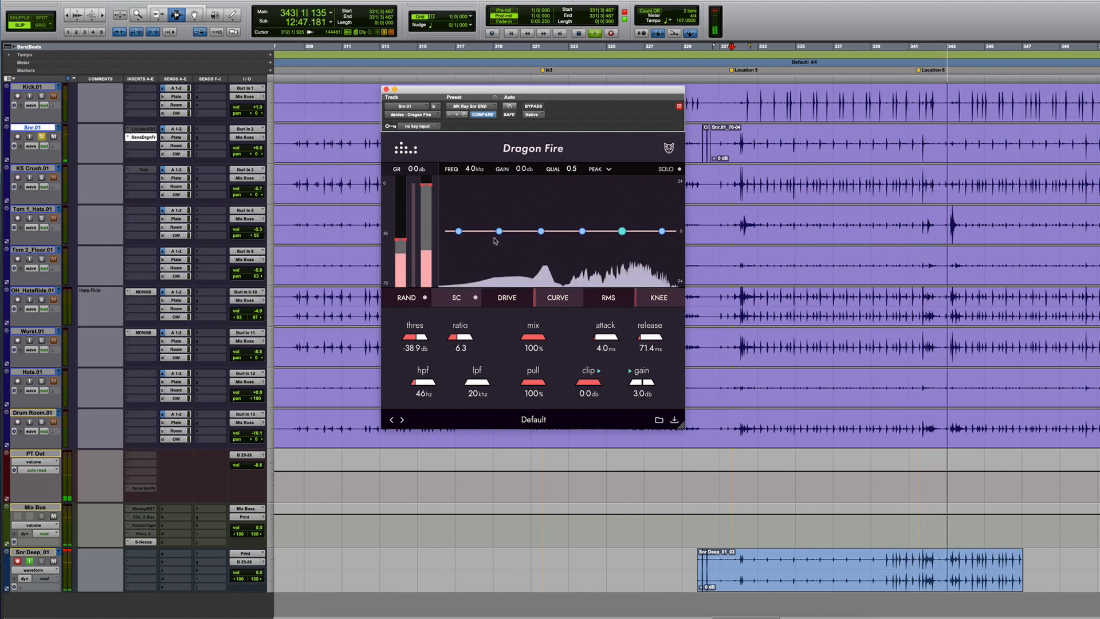
left_click(680, 169)
left_click_drag(500, 232, 519, 197)
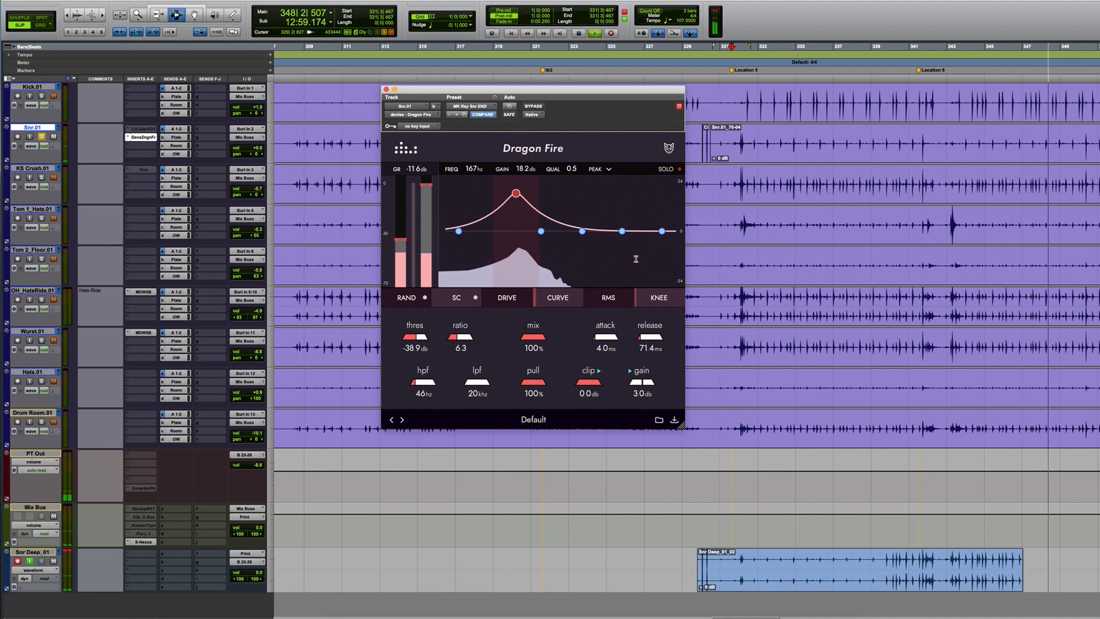
left_click(671, 170)
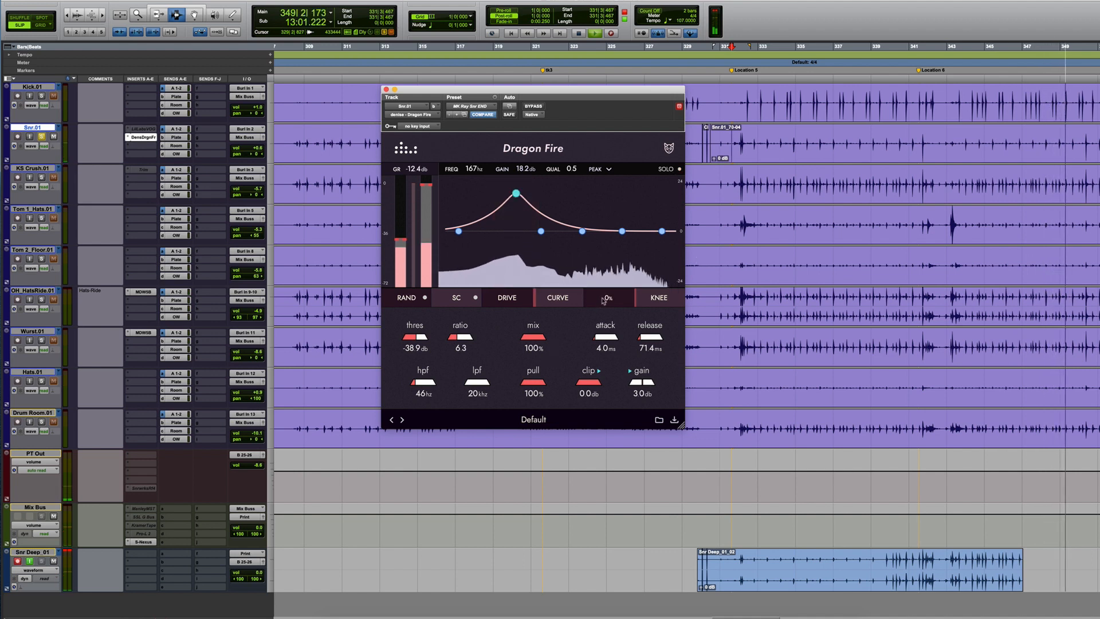
Step: Boost the snare's fifth EQ band by 6.5 dB at 3.2 kHz, soloing the band while adjusting it
left_click(621, 232)
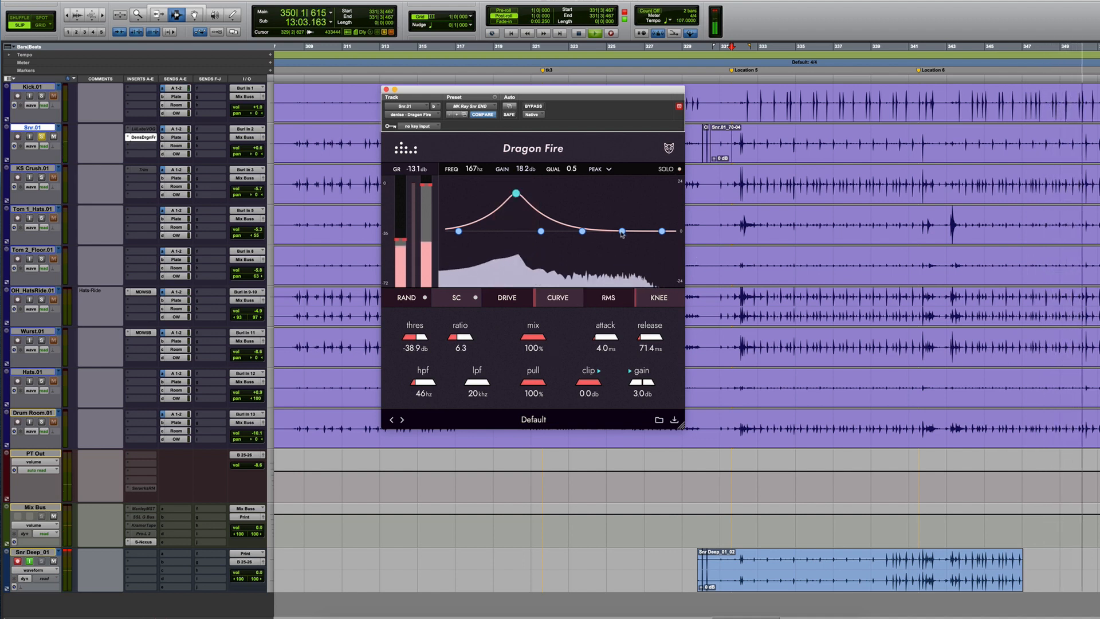
left_click(668, 171)
left_click_drag(622, 231, 614, 218)
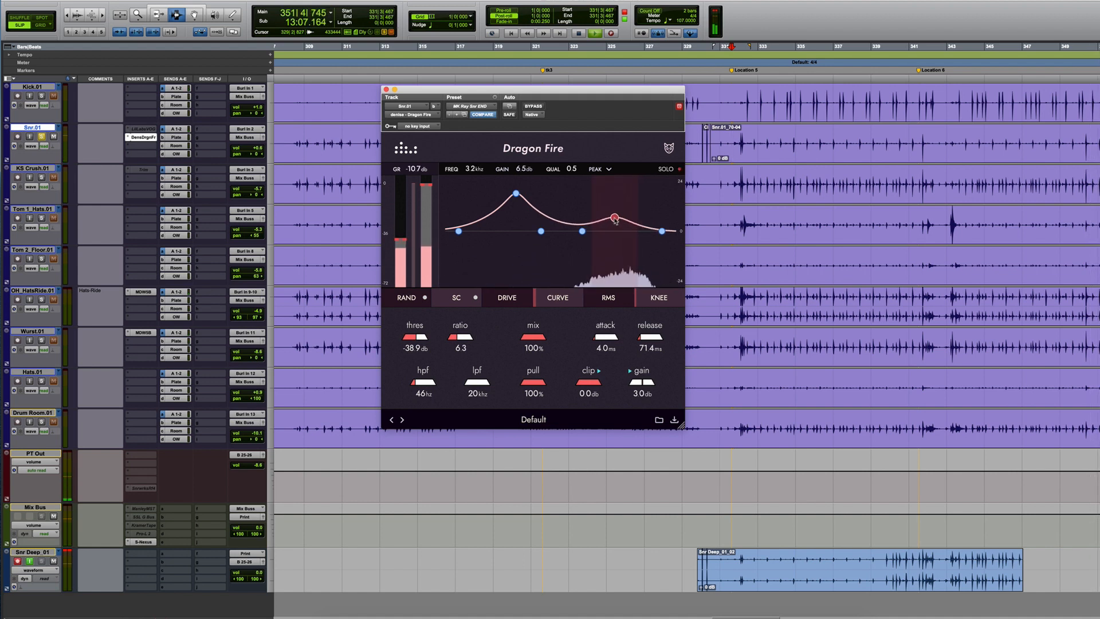
left_click(673, 170)
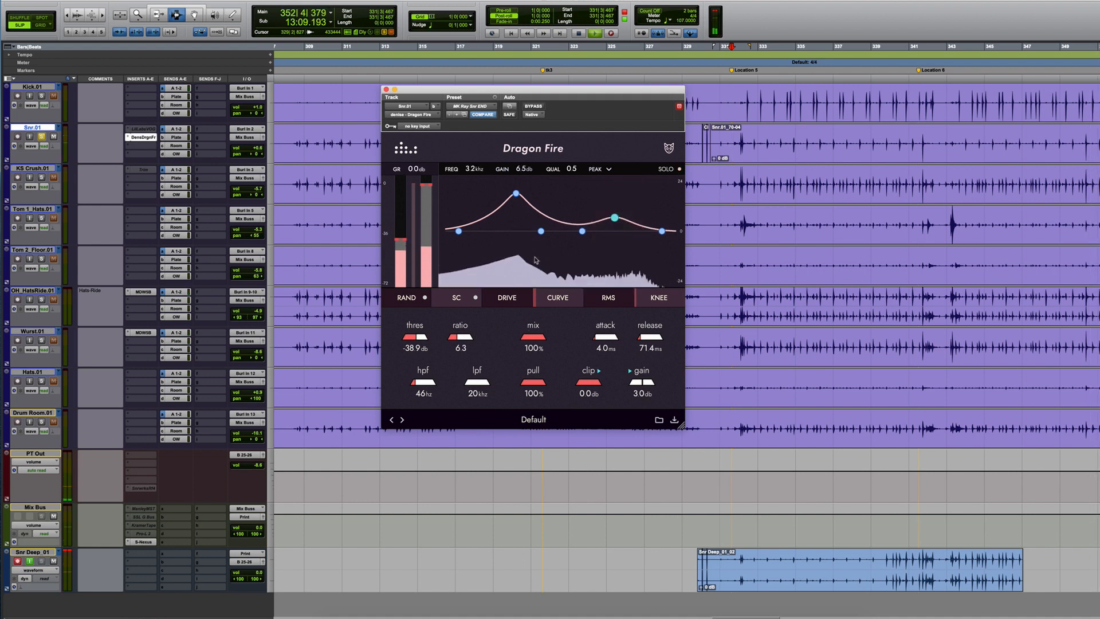
Step: Compare the soloed snare with Dragon Fire bypassed and active
left_click(533, 106)
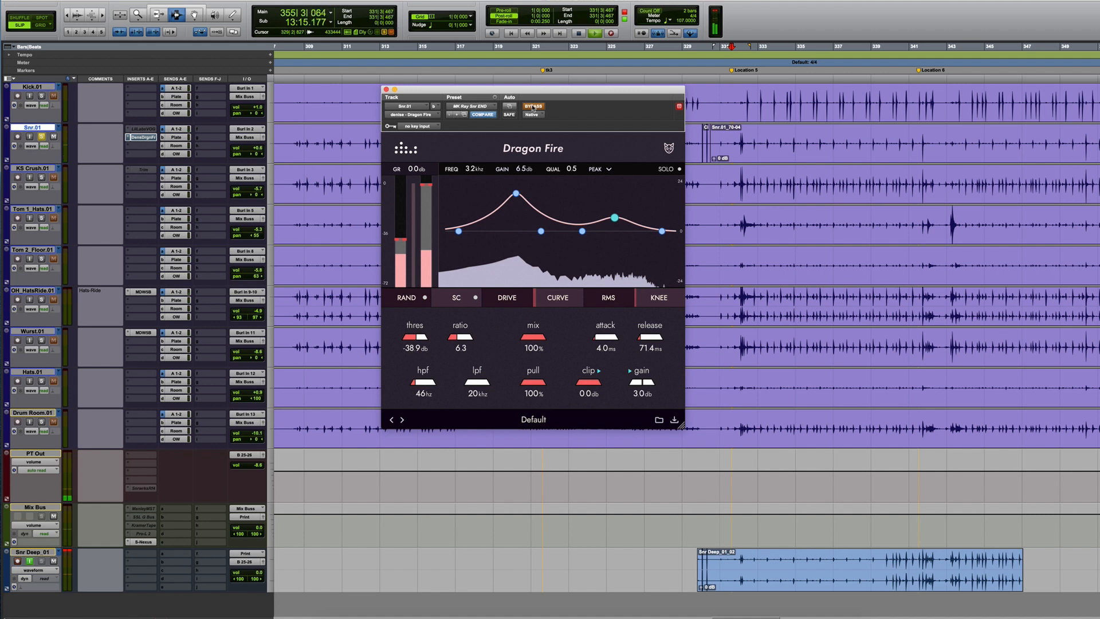
left_click(532, 107)
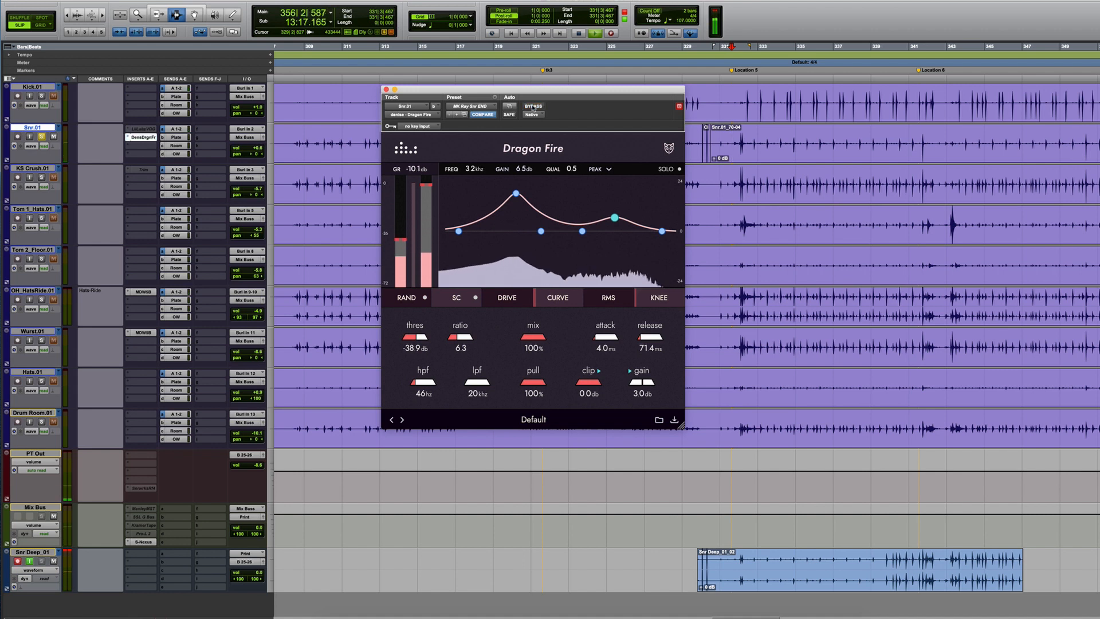
left_click(532, 107)
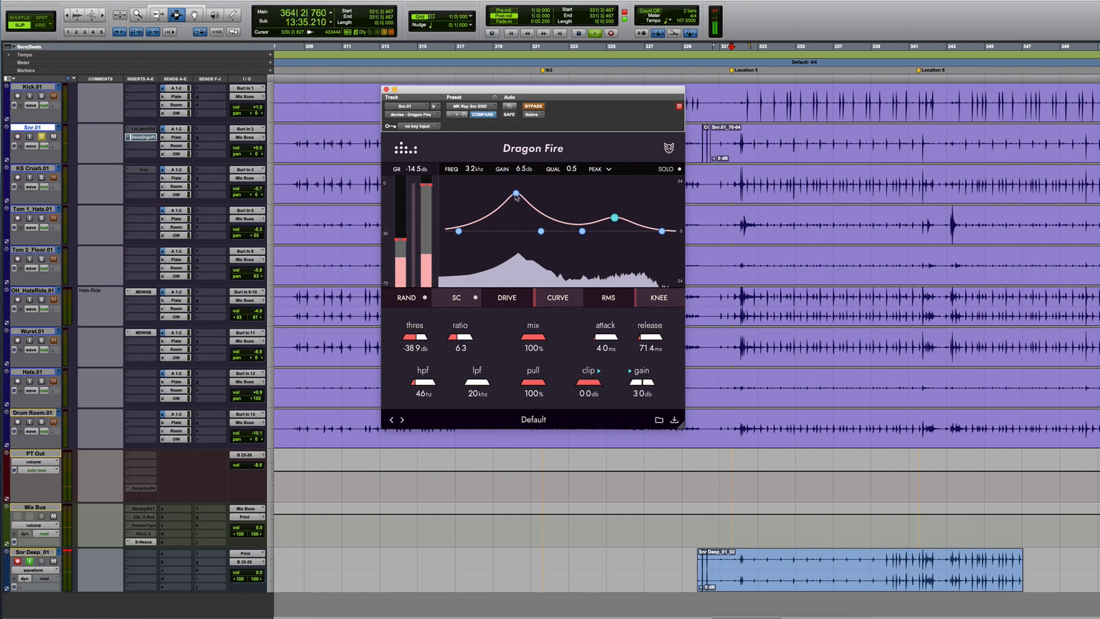
left_click(533, 107)
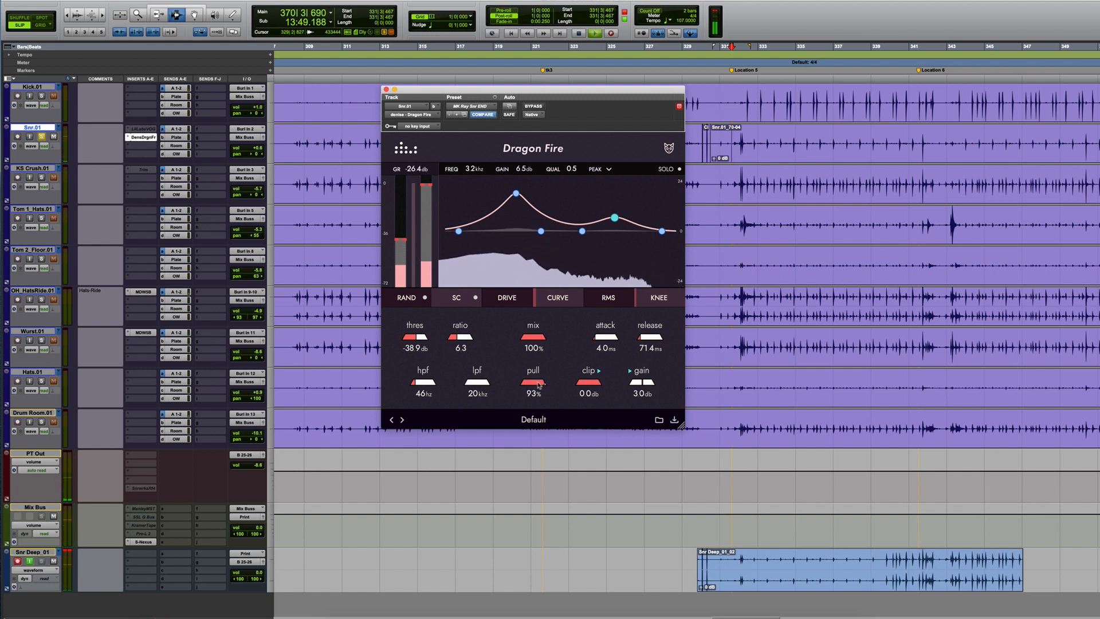
Step: Set the snare compressor's pull to 30% and compare the result with the effect bypassed
left_click_drag(529, 387, 477, 393)
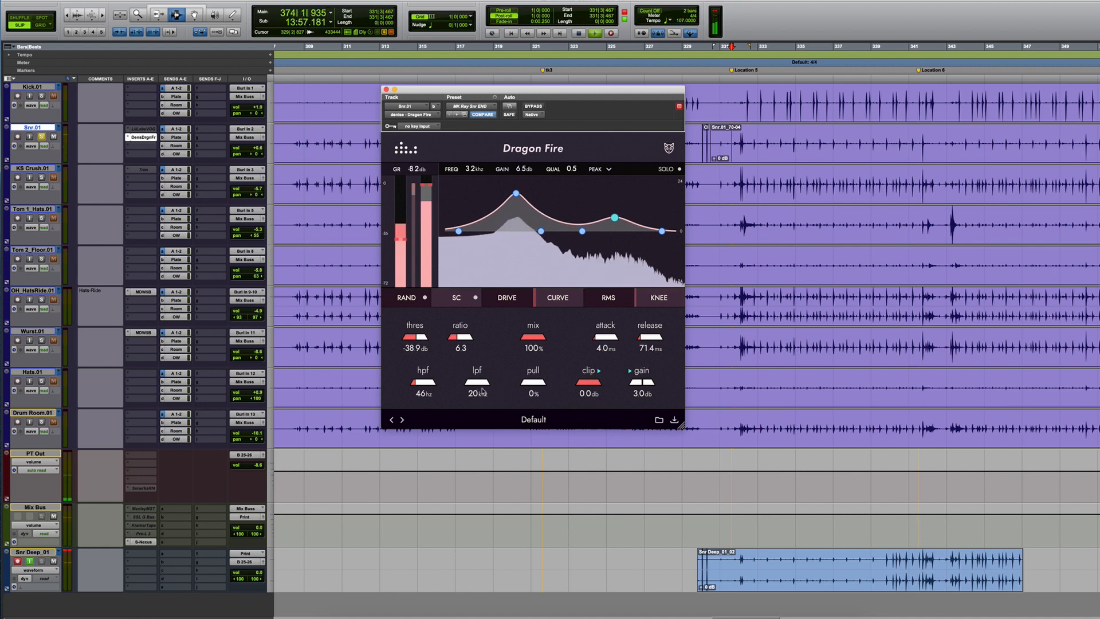
left_click_drag(498, 389, 509, 391)
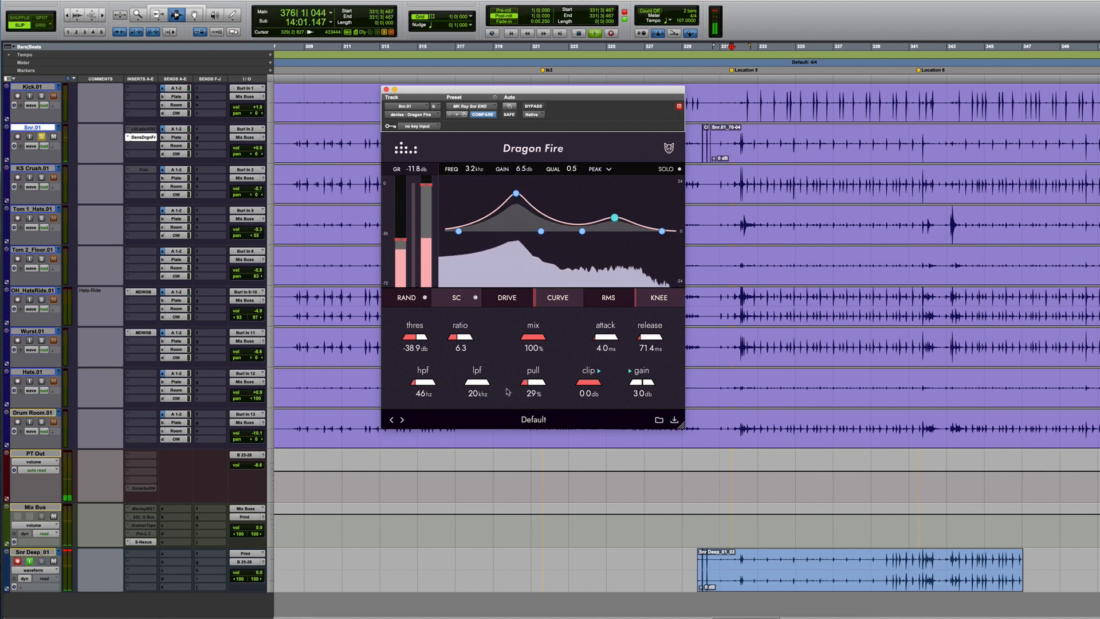
left_click(533, 107)
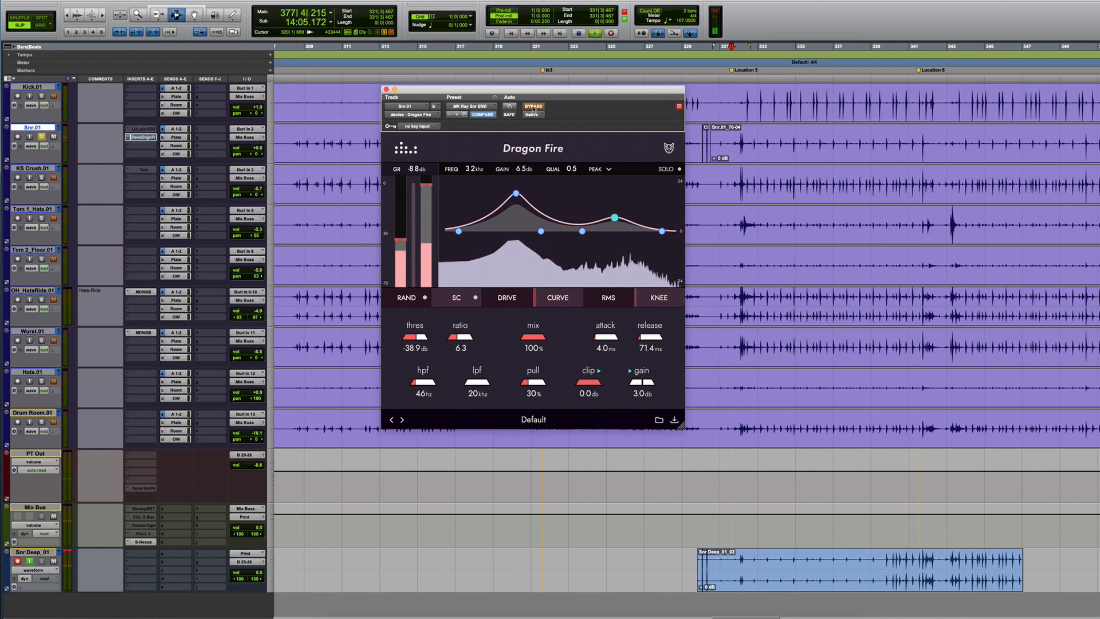
left_click(533, 107)
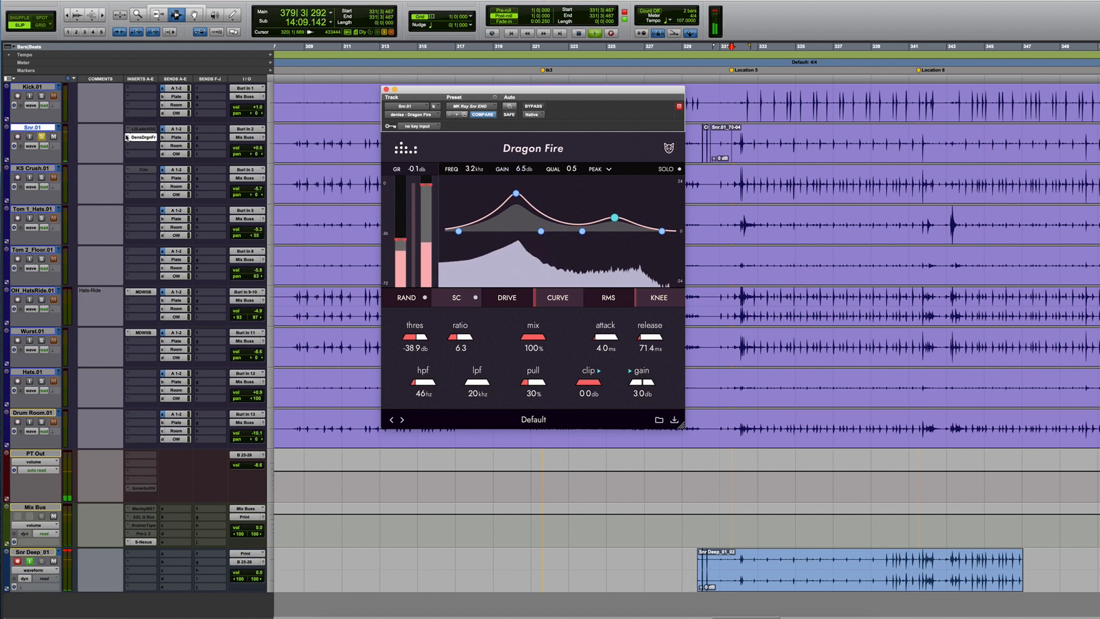
Step: Unsolo the Snr.01 track and compare Dragon Fire bypassed and active within the full drum mix
left_click(41, 138)
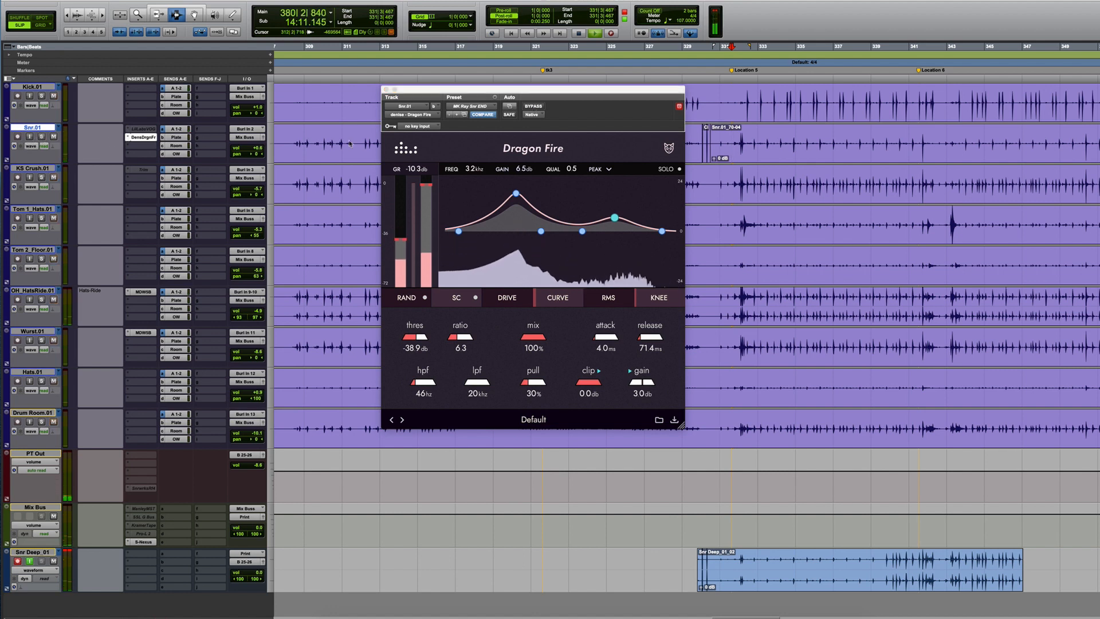
left_click(533, 106)
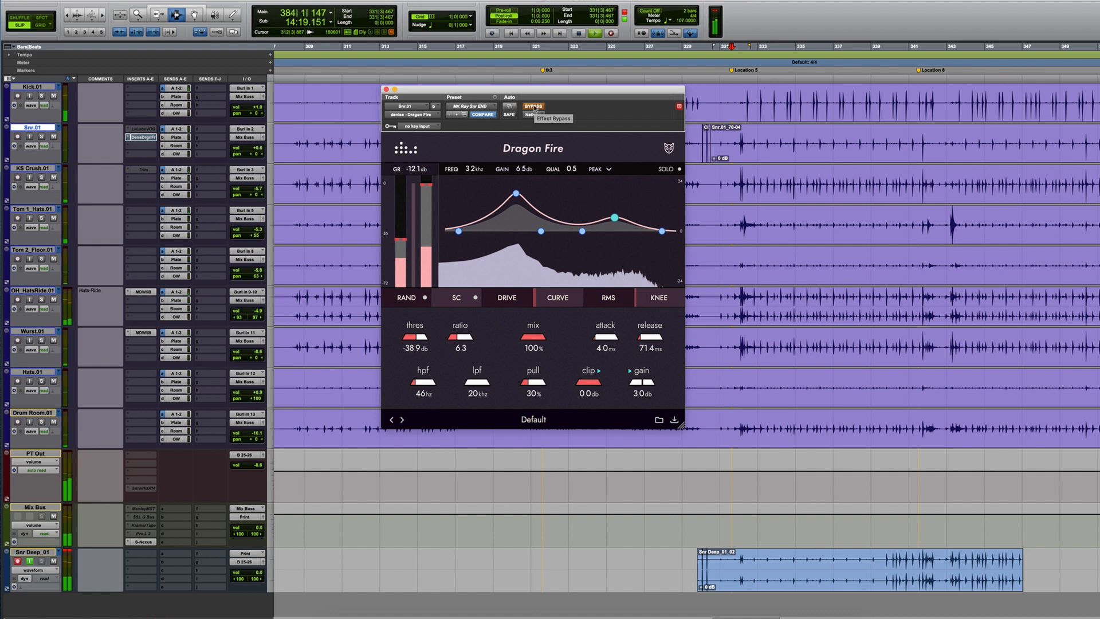
left_click(533, 107)
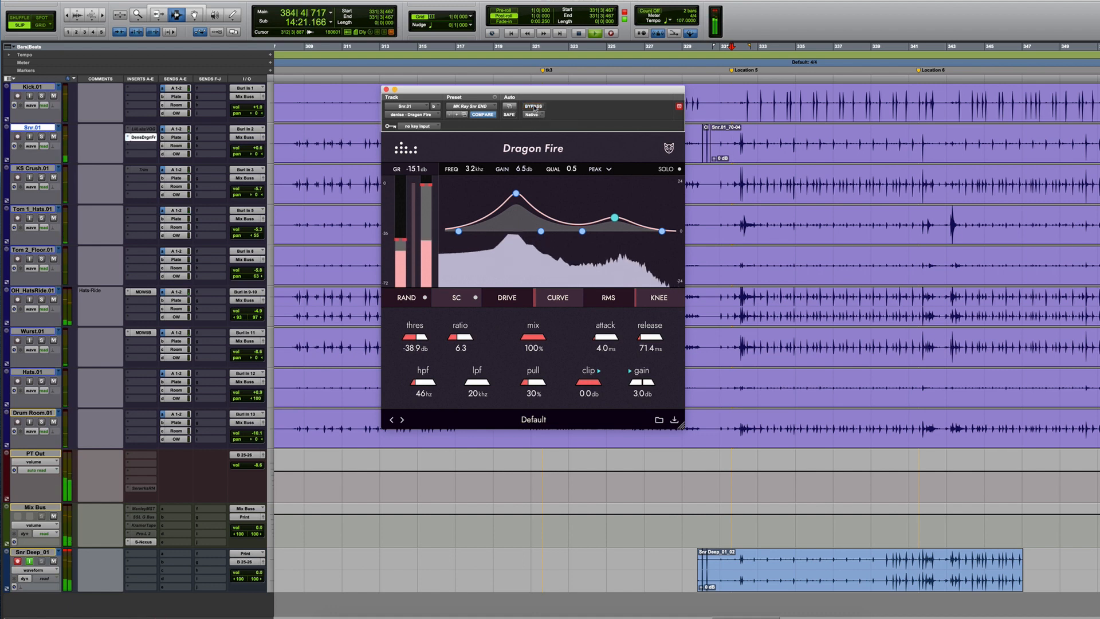
left_click(533, 106)
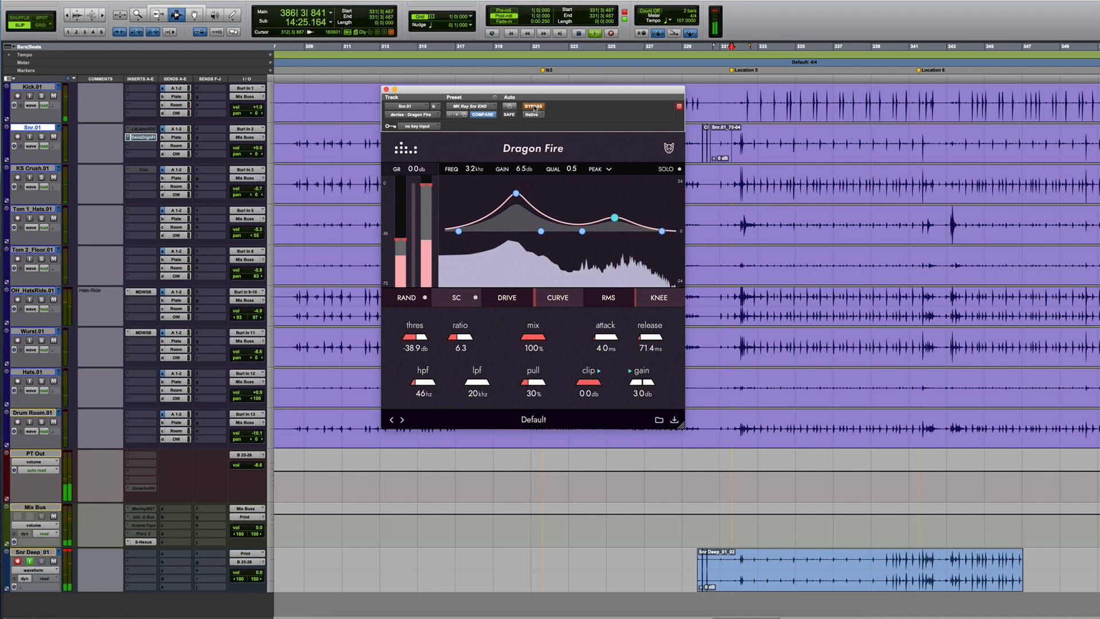
left_click(533, 107)
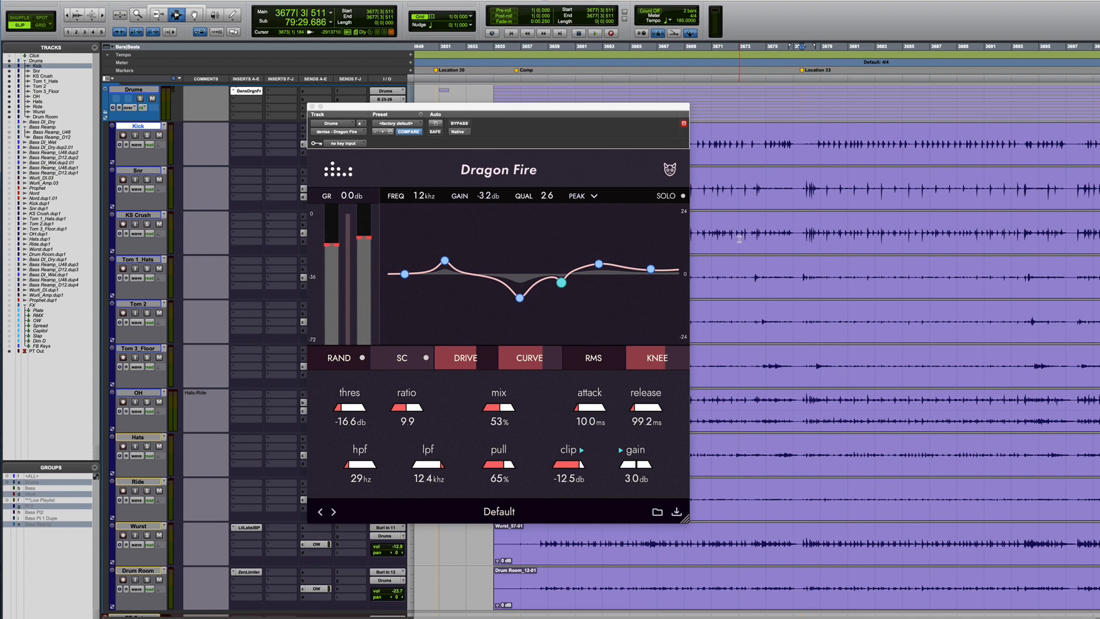
Step: Play the drum bus and compare its sound with Dragon Fire bypassed and active
key("space")
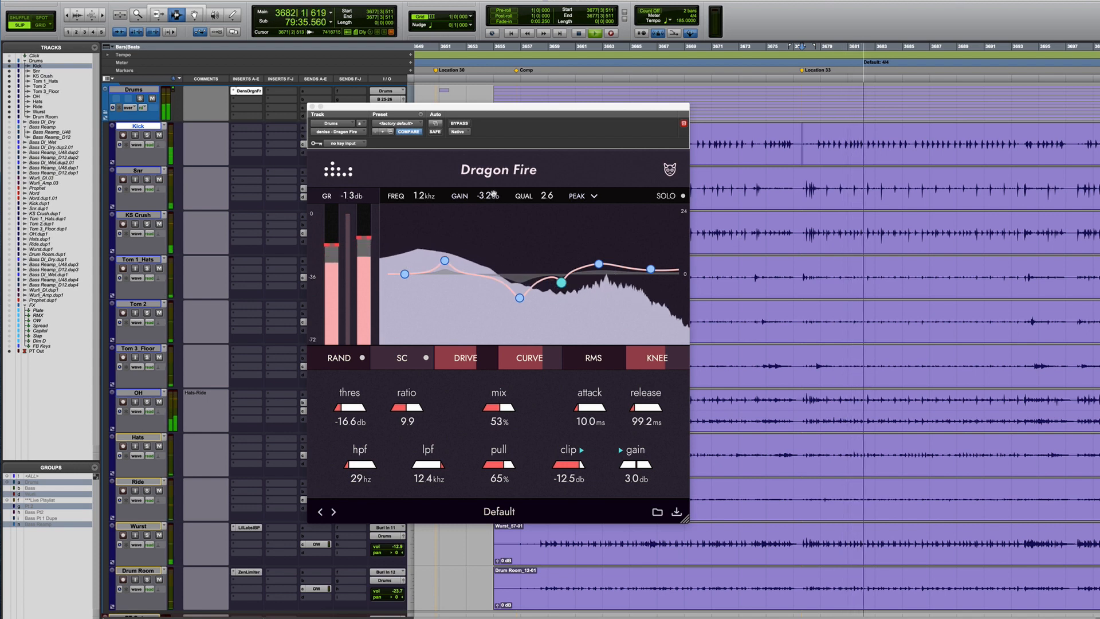
left_click(458, 124)
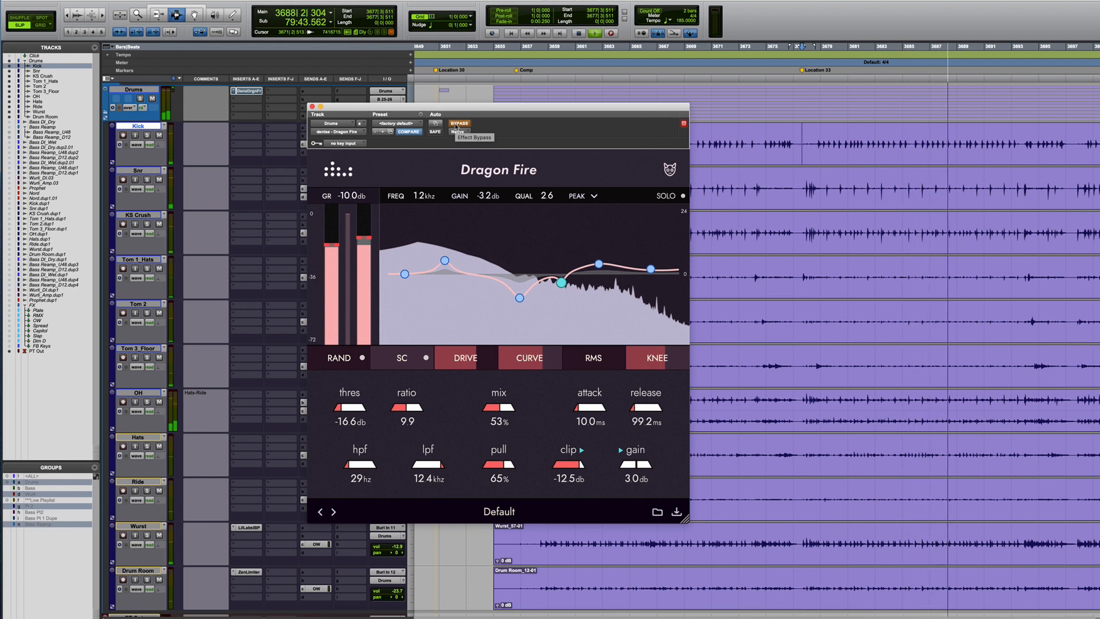
left_click(458, 124)
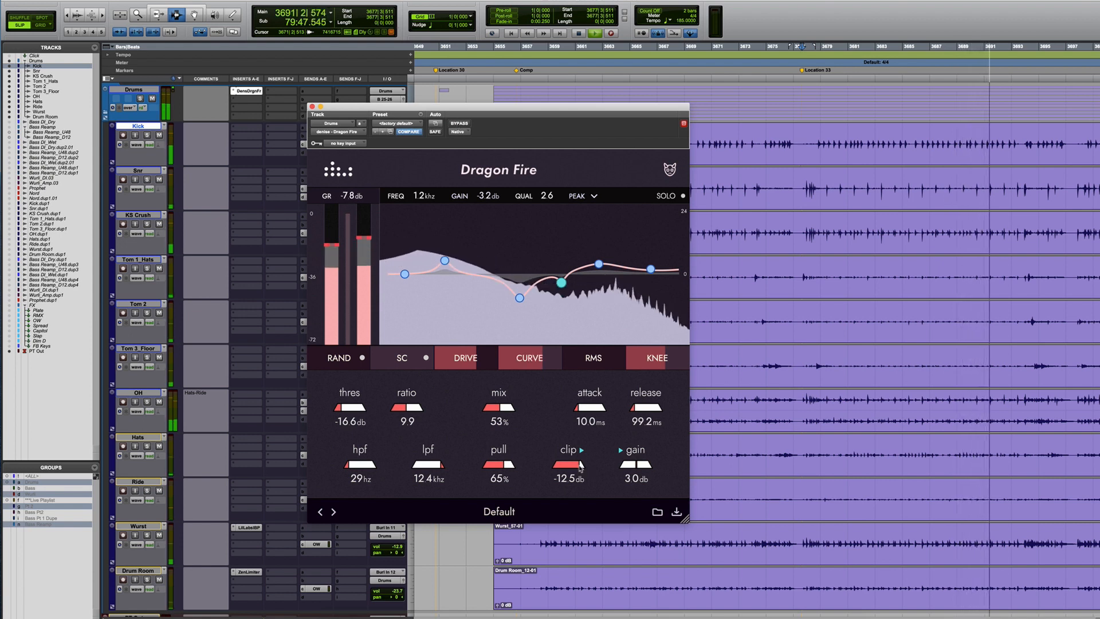
Step: Set the drum bus clip to -13.9 dB and the output gain to 4.7 dB, auditioning clip at -24.0 dB first
left_click_drag(579, 466, 570, 470)
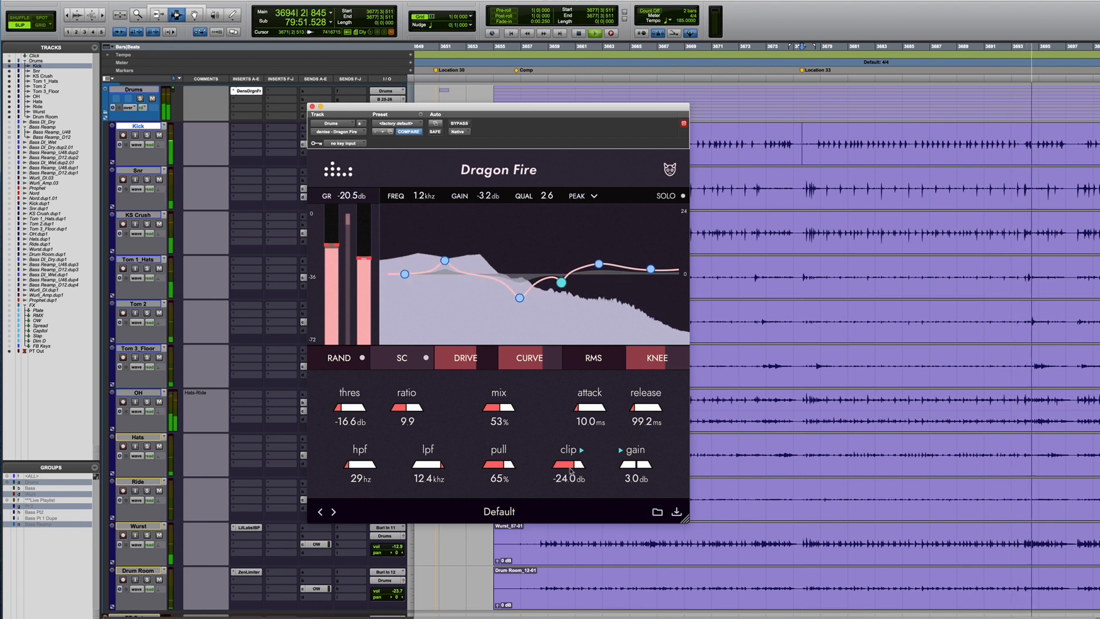
left_click_drag(635, 465, 572, 467)
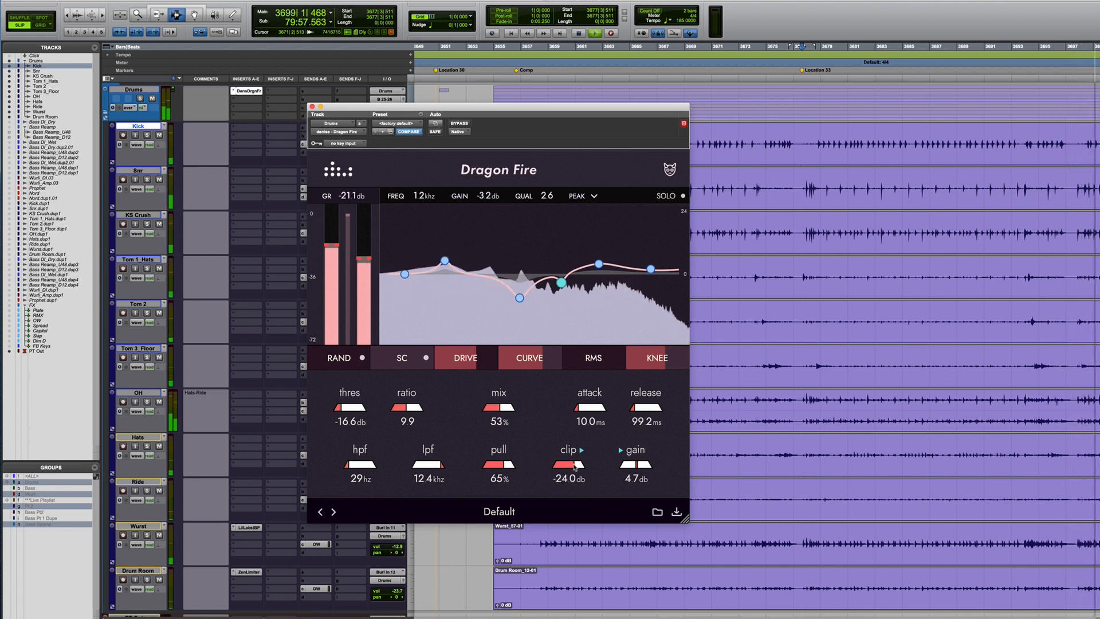
left_click_drag(573, 467, 582, 467)
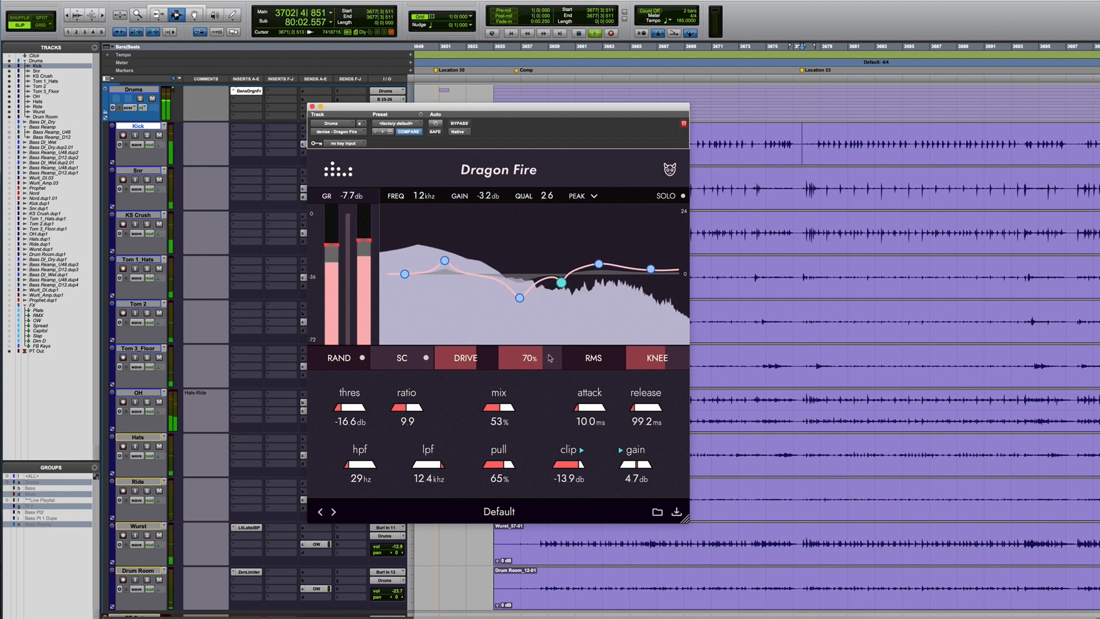
Step: Compare the drum bus with the adjusted clipping bypassed and active, and stop playback
left_click(459, 123)
left_click(460, 124)
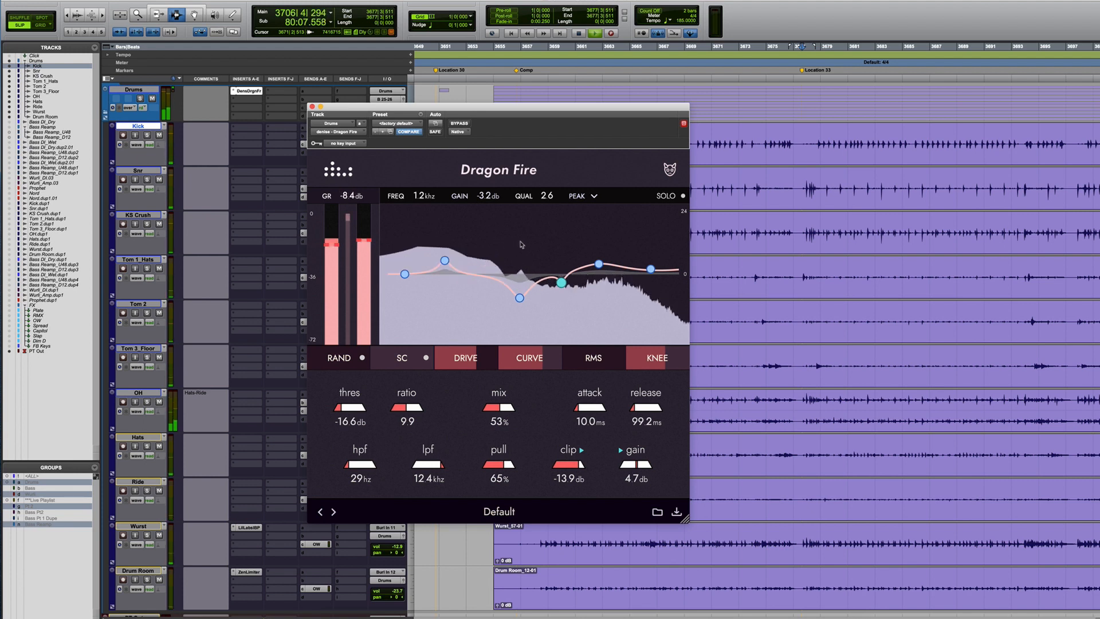
key("space")
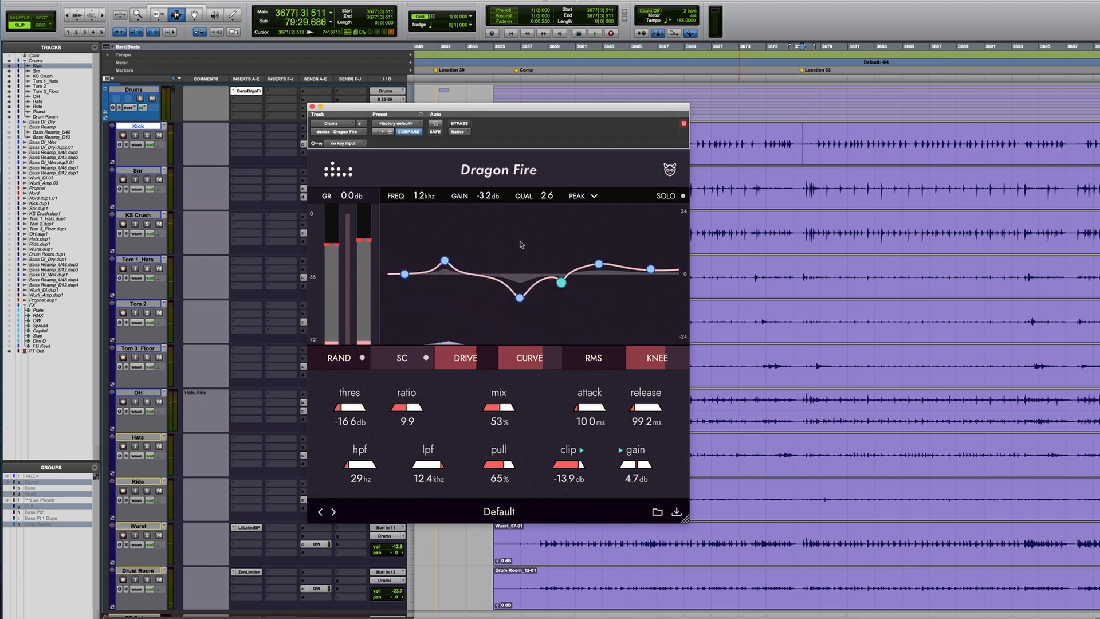